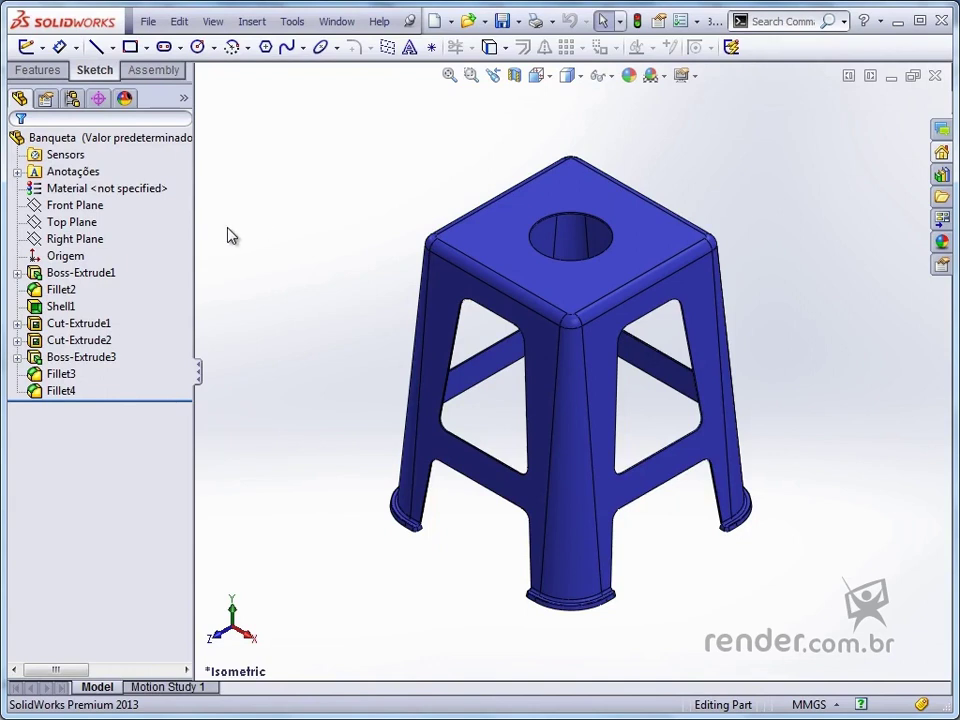
- View the sketch under Boss-Extrude1 in Banqueta, and switch to the Biela-pistão part to view its 3DSketch1
left_click(17, 272)
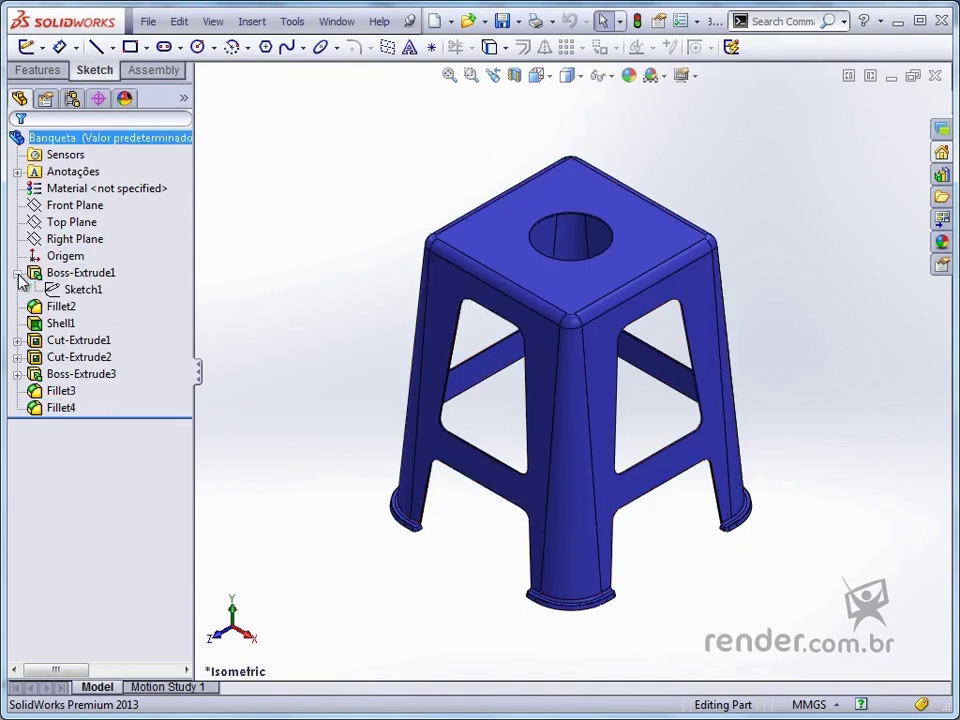
left_click(100, 290)
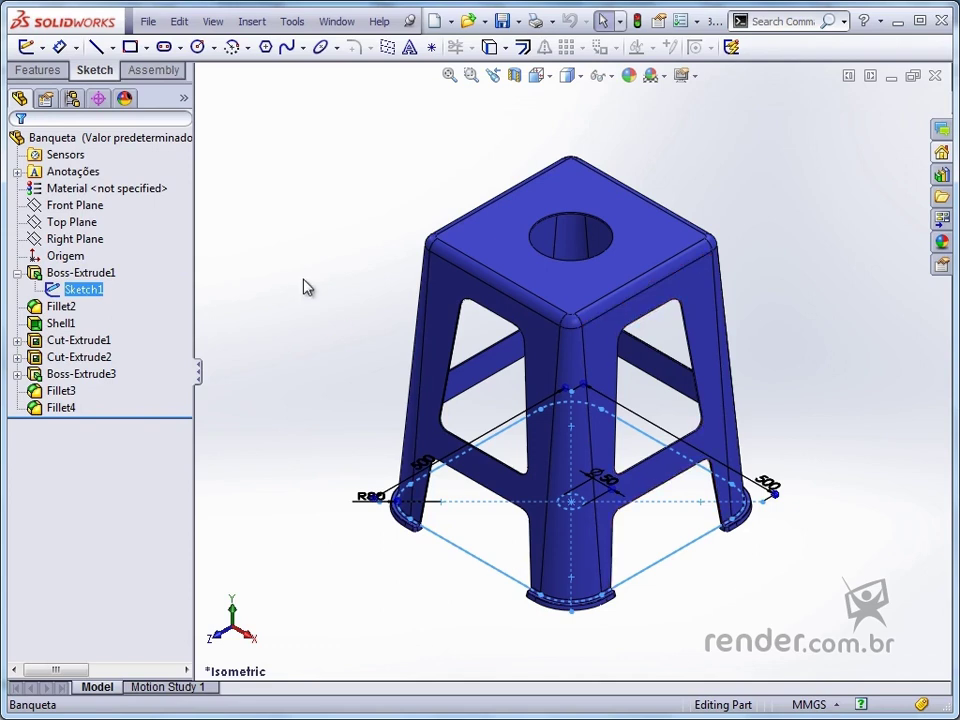
left_click(345, 22)
left_click(358, 206)
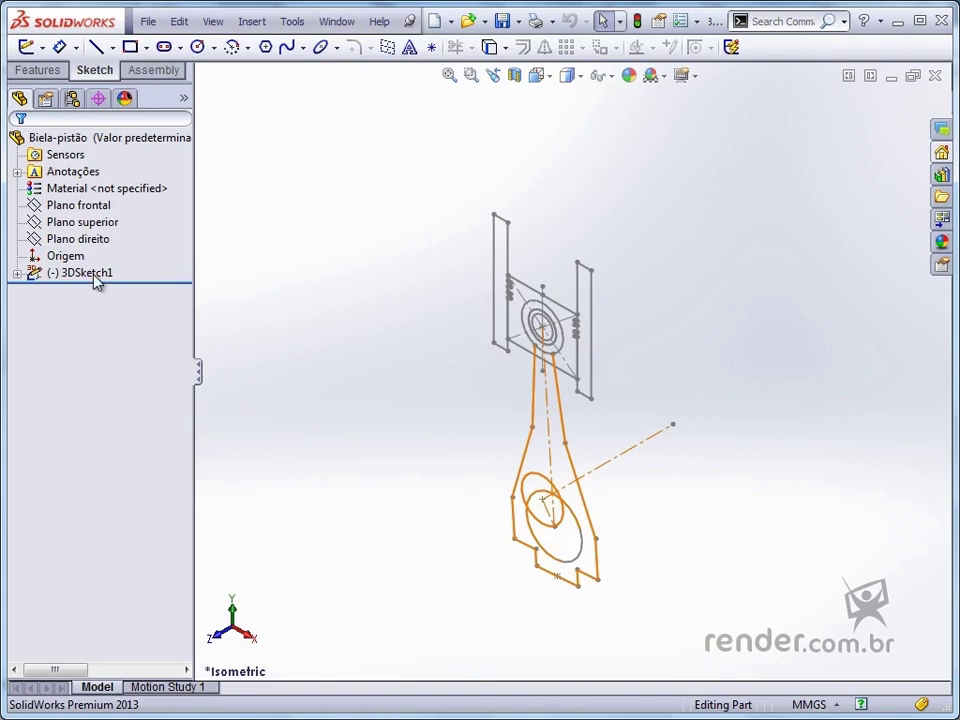
left_click(99, 273)
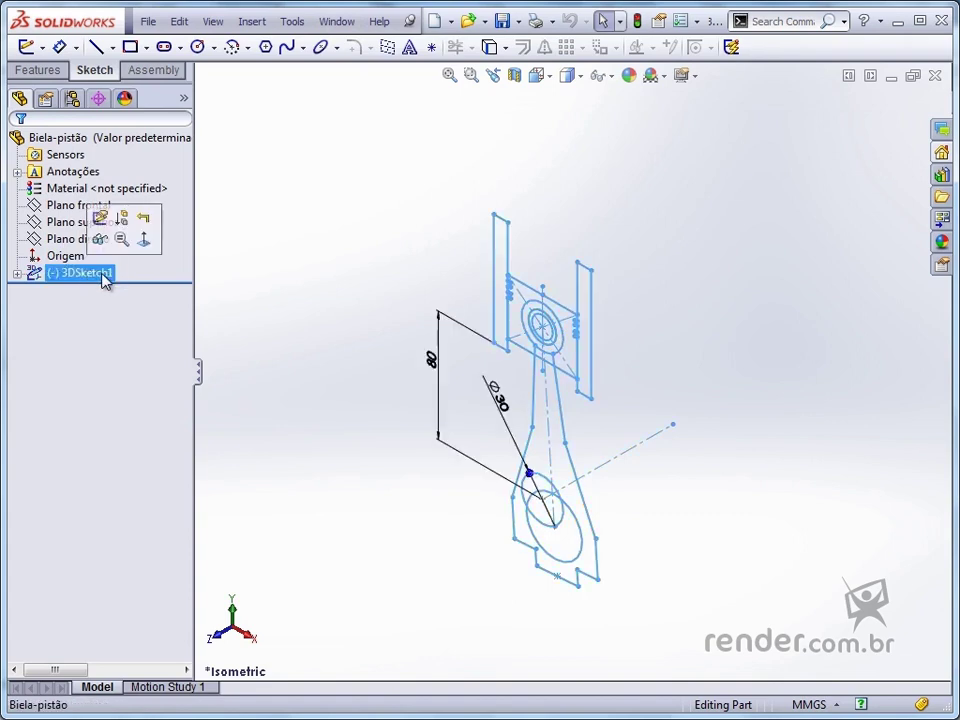
left_click(297, 311)
- Return to the Banqueta part and view the base sketch of Boss-Extrude1 on the stool again
left_click(336, 22)
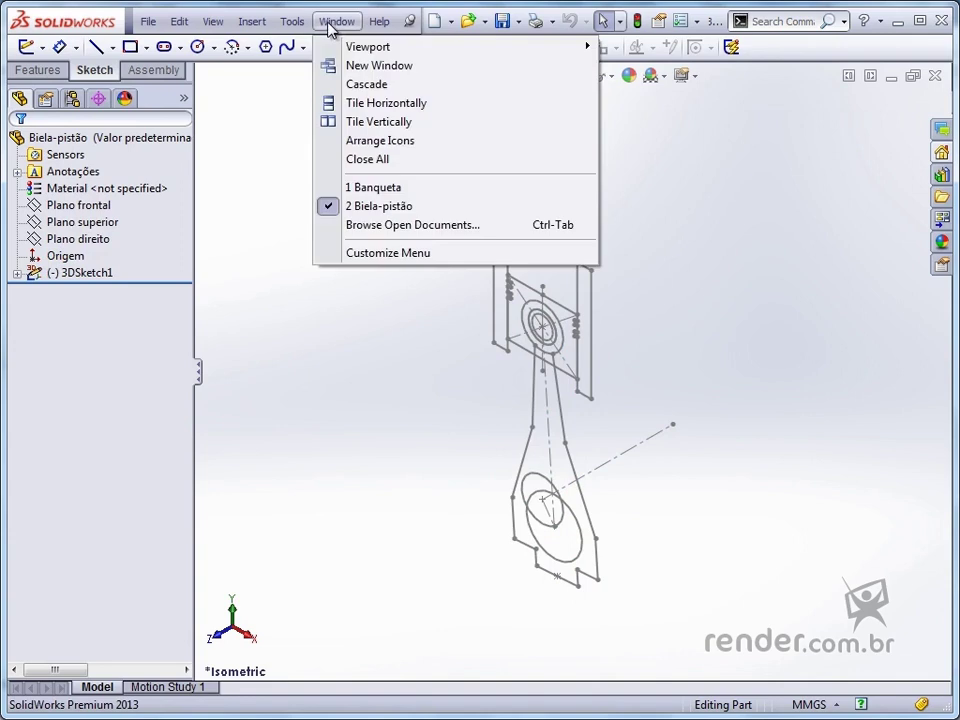
left_click(386, 188)
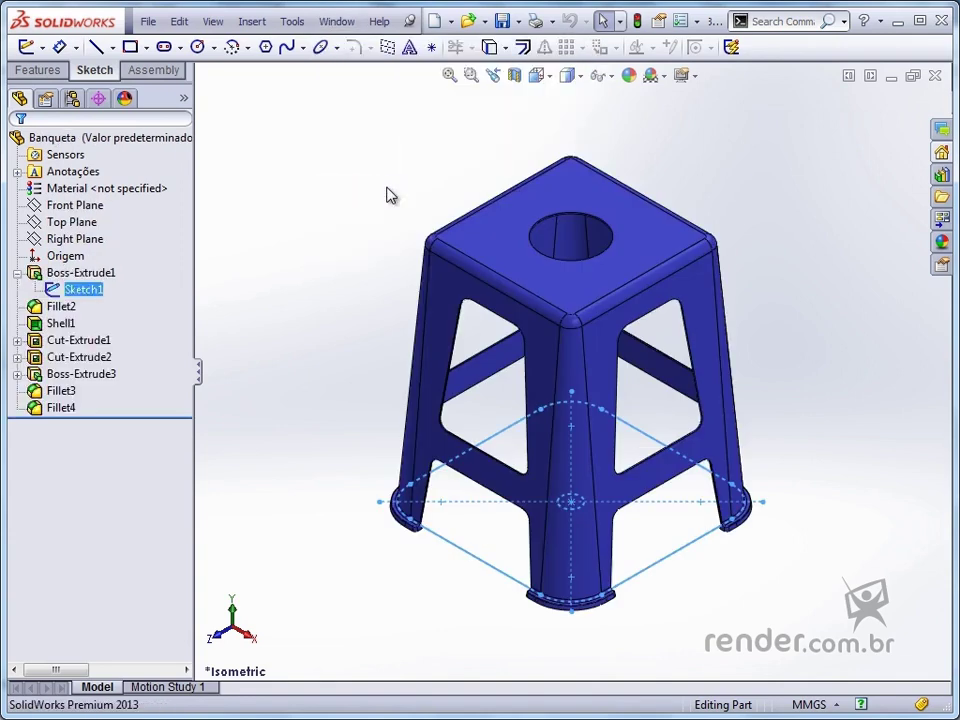
left_click(304, 276)
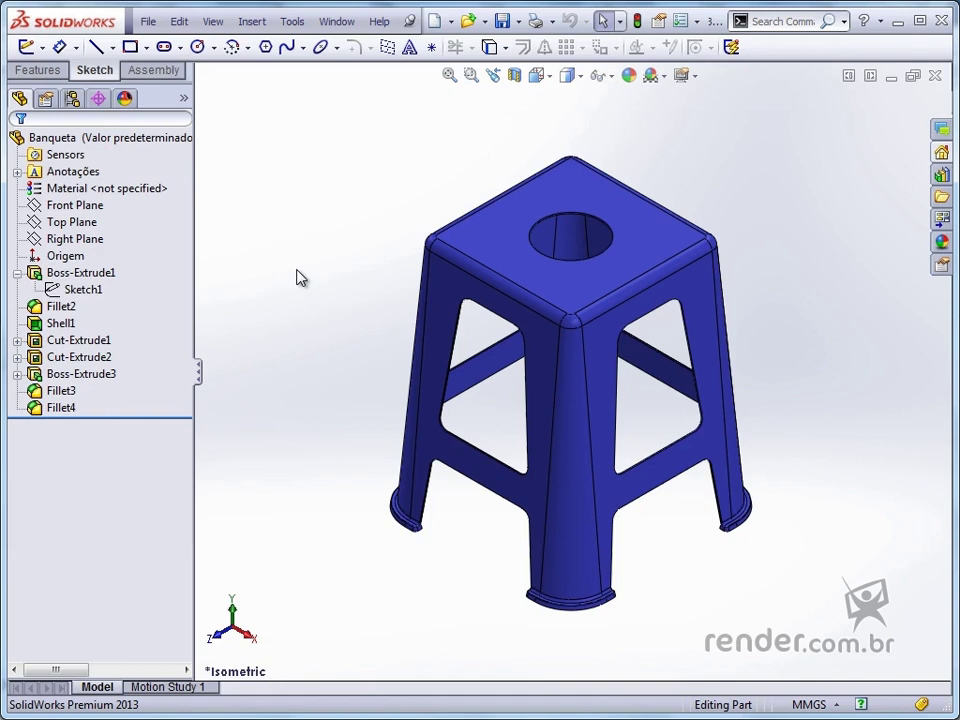
left_click(84, 291)
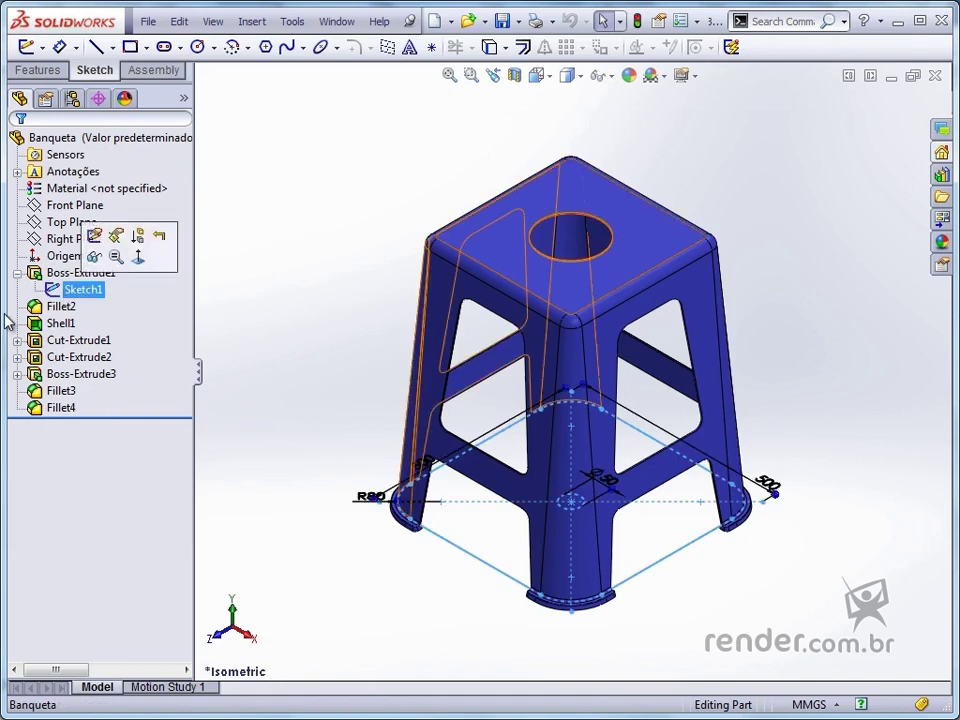
left_click(226, 281)
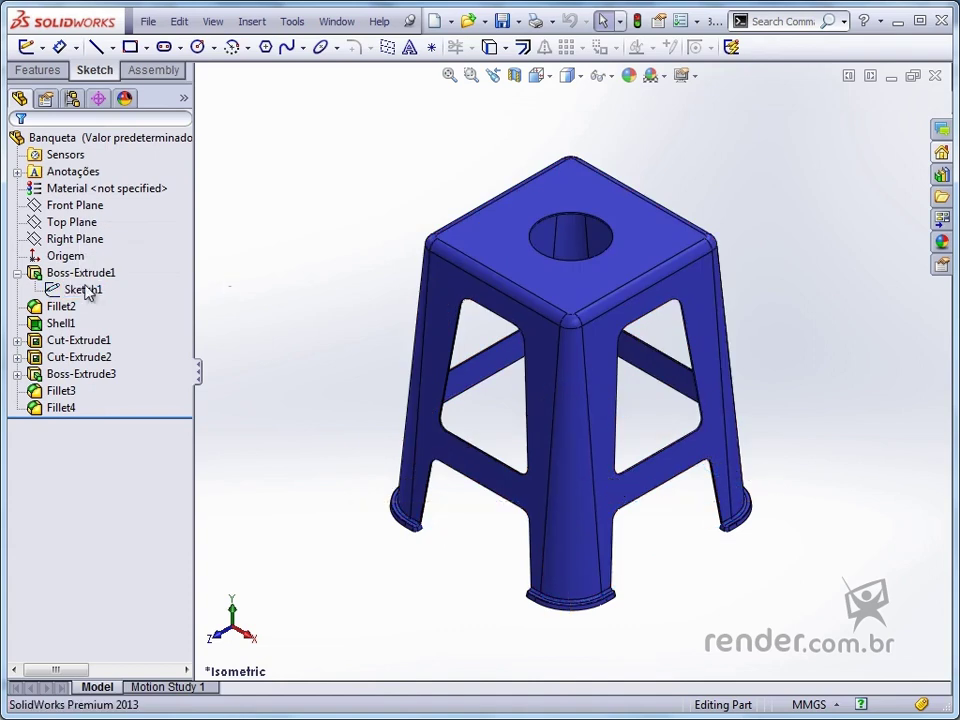
- View the dimensioned profile sketch under Cut-Extrude1 on the stool and clear the selection
left_click(17, 340)
left_click(98, 362)
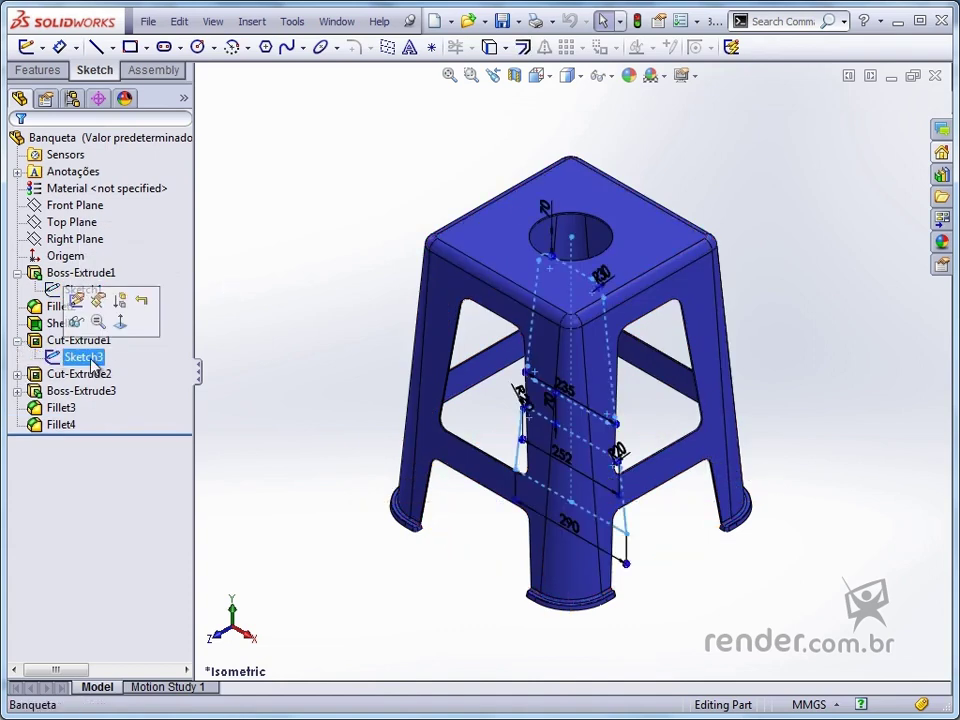
left_click(328, 428)
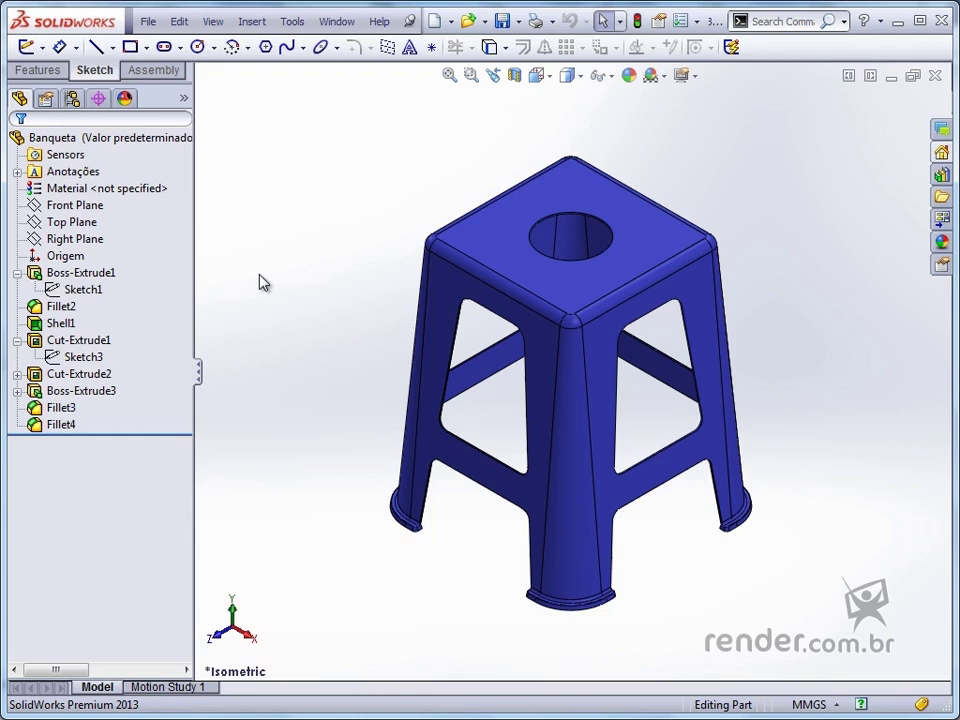
- Create a new part document
left_click(436, 21)
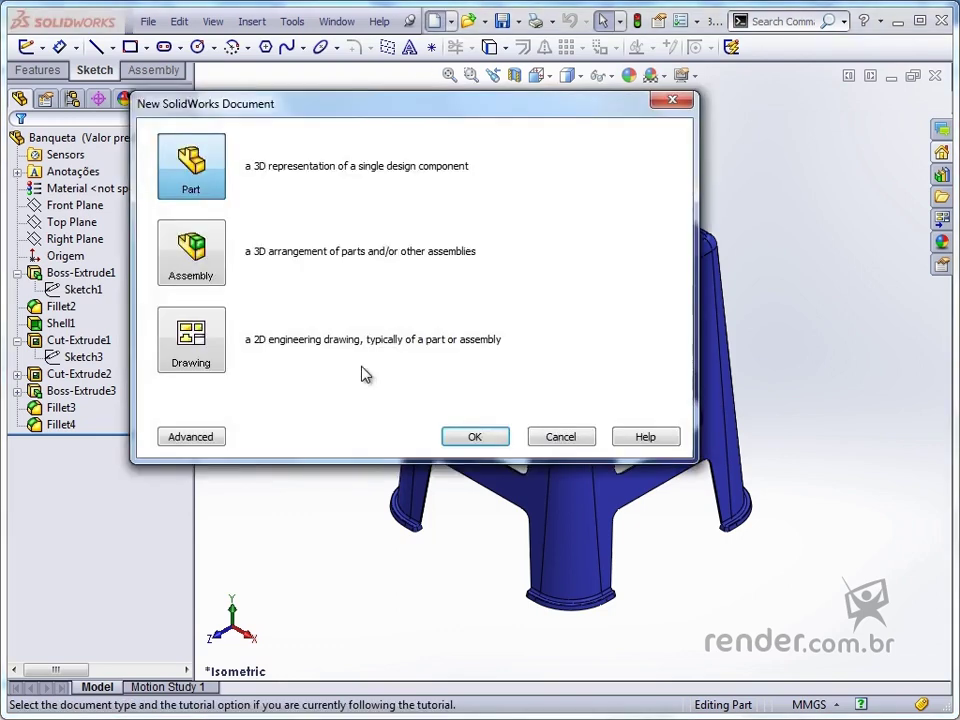
left_click(452, 432)
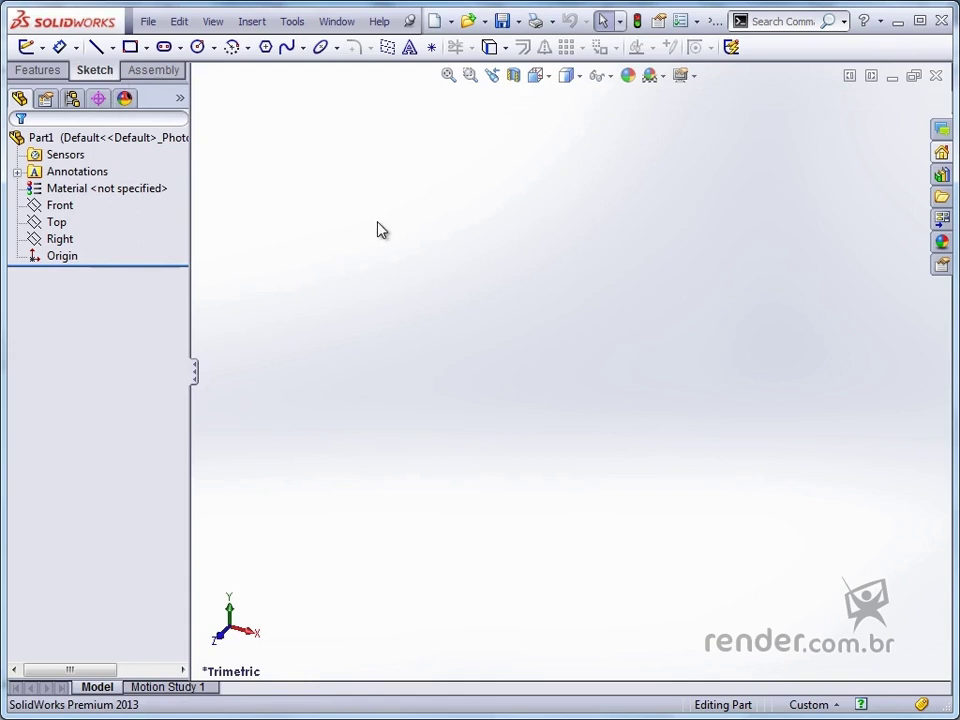
left_click(293, 23)
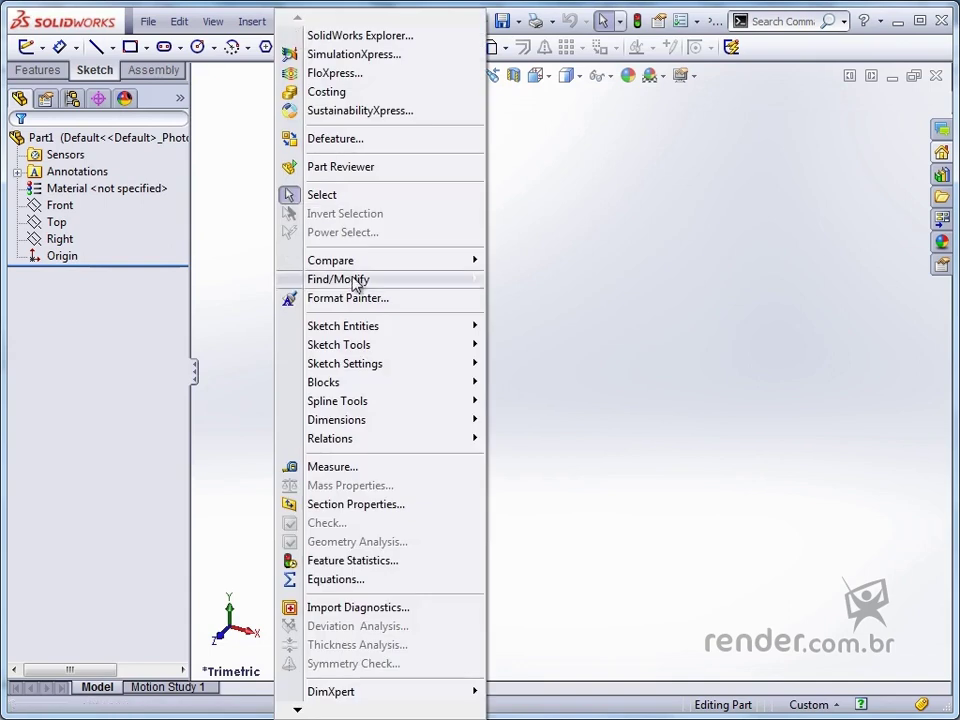
mouse_move(392, 325)
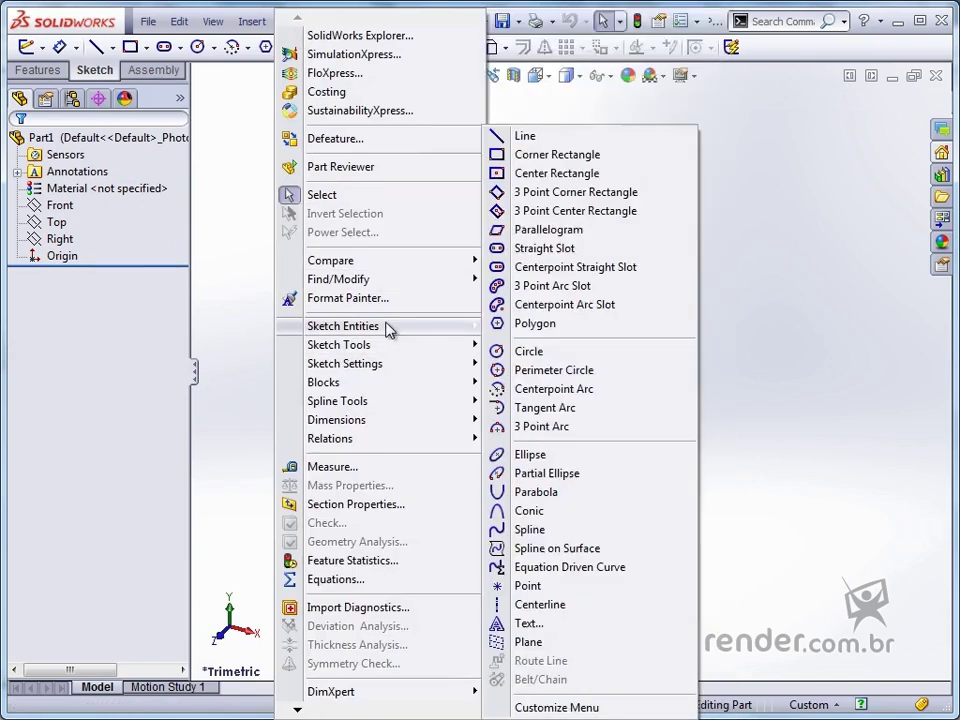
mouse_move(424, 371)
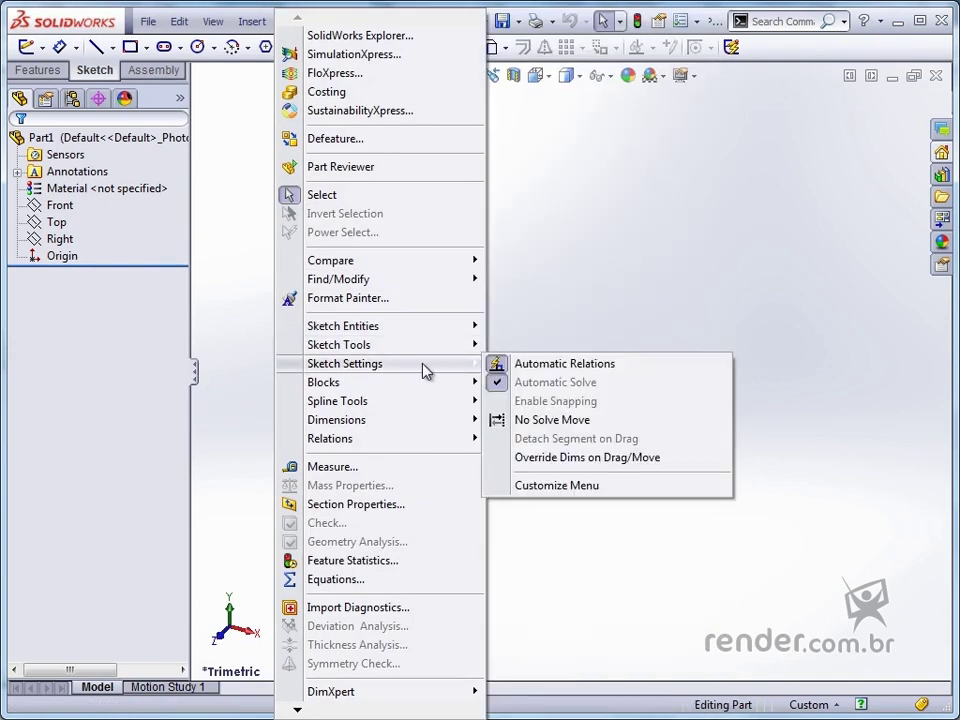
left_click(583, 291)
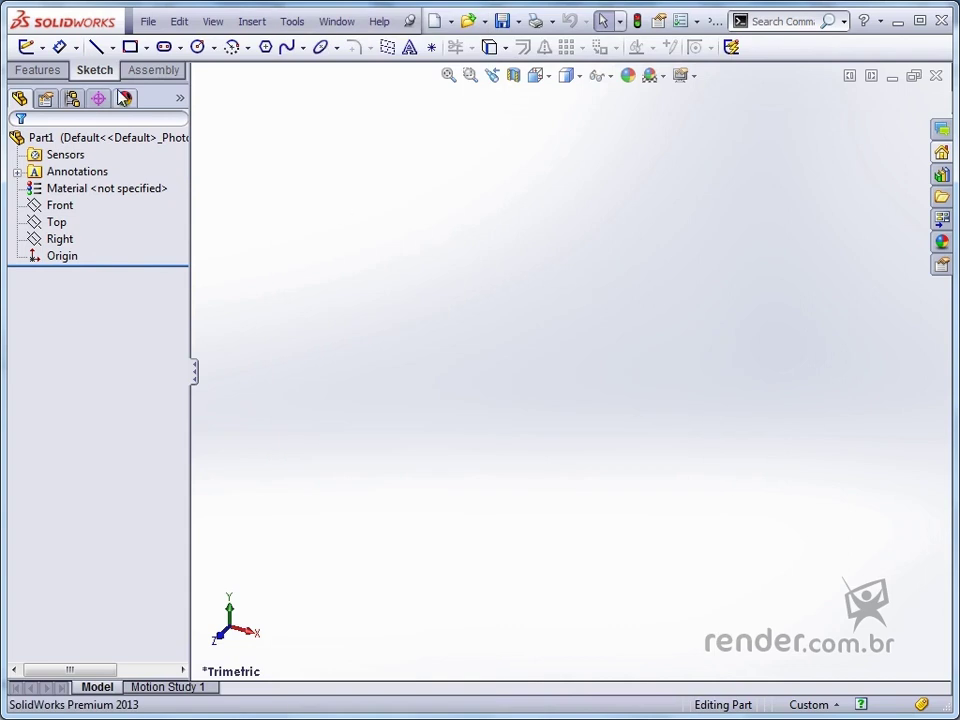
- On the Front plane, sketch a closed rectangle of four lines starting at the origin, about 54 mm wide and 41 mm high
left_click(25, 50)
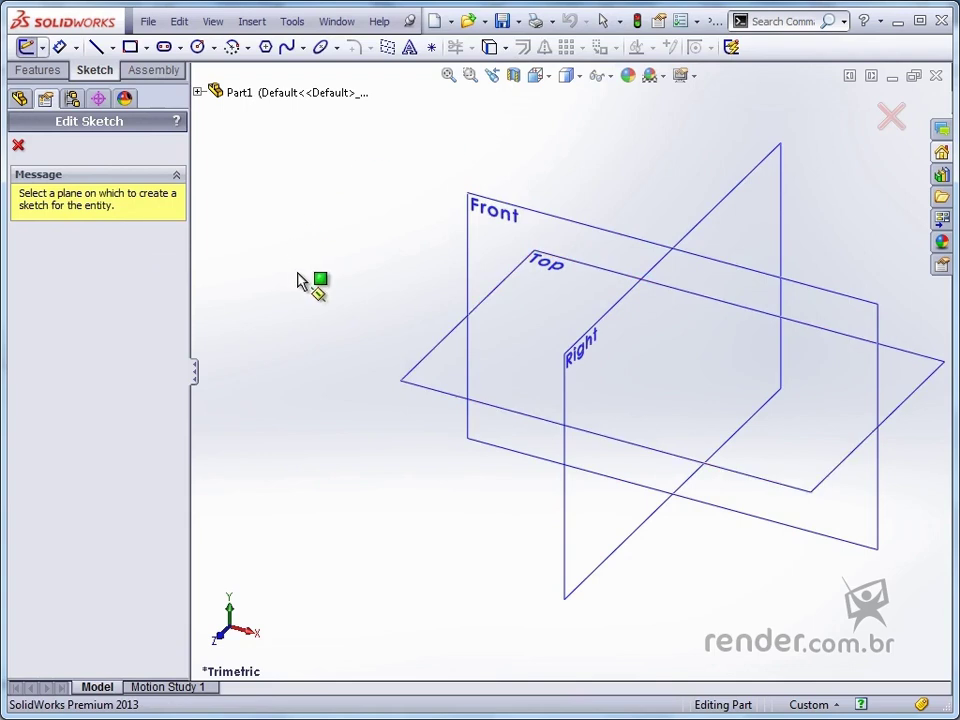
left_click(497, 202)
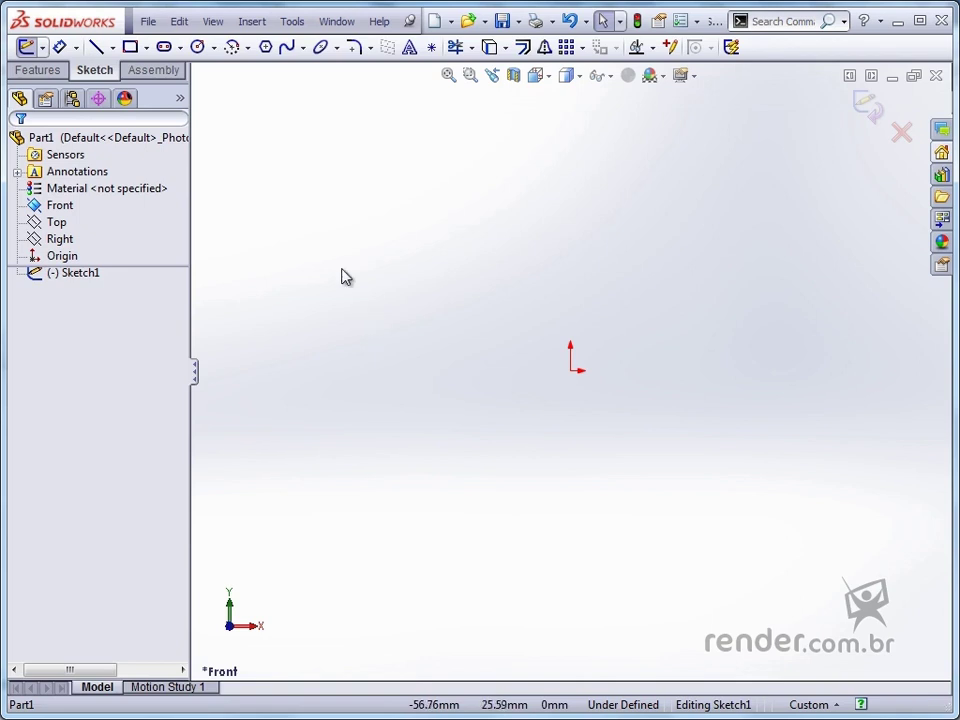
left_click(94, 48)
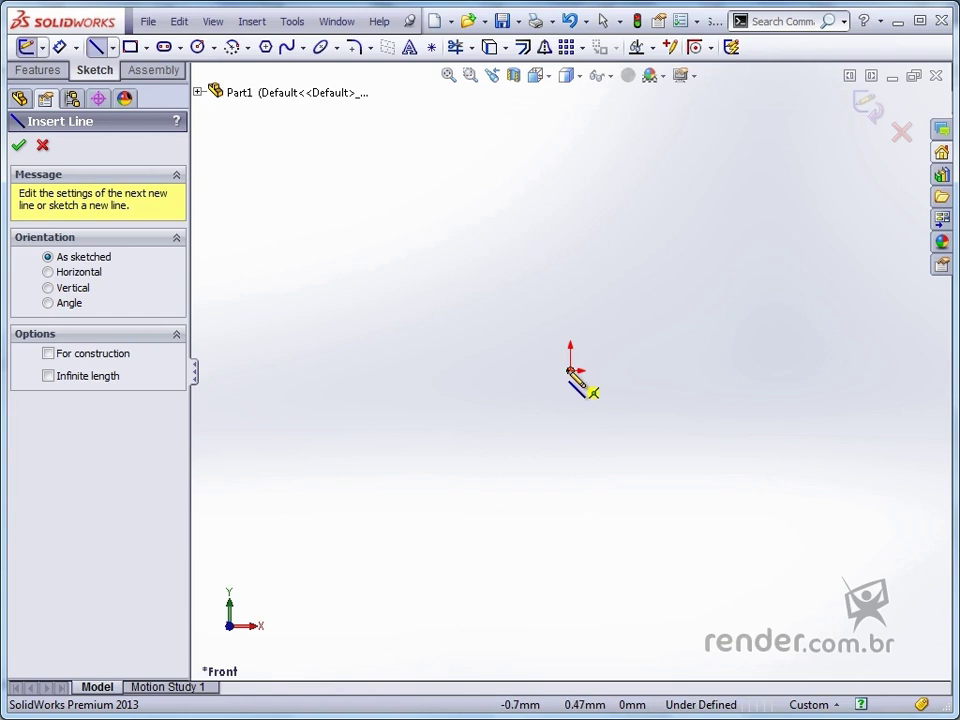
left_click(570, 371)
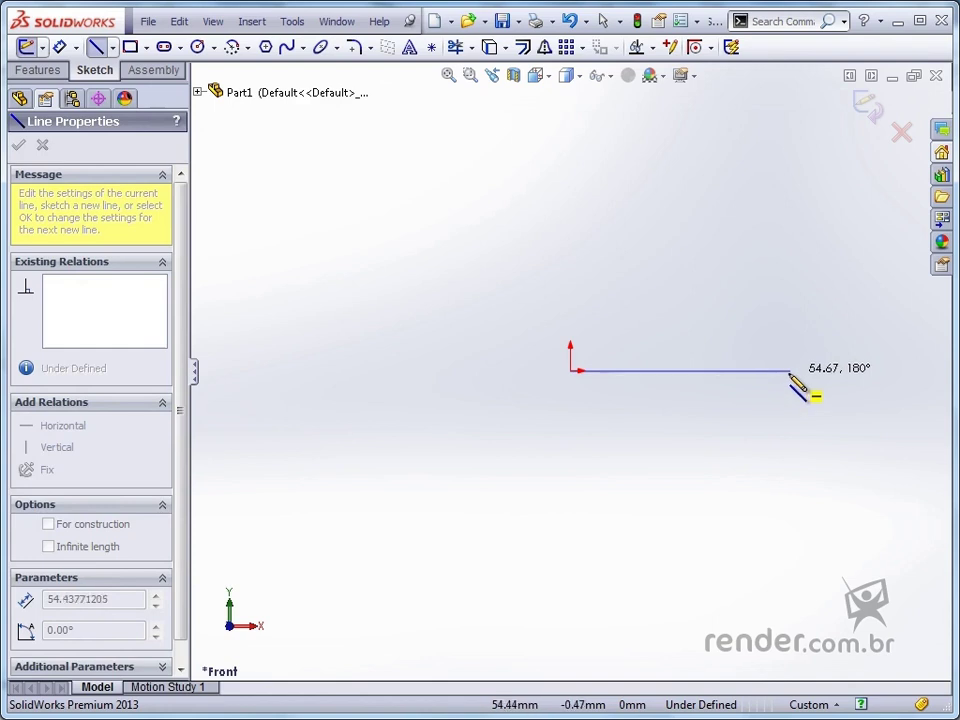
left_click(789, 372)
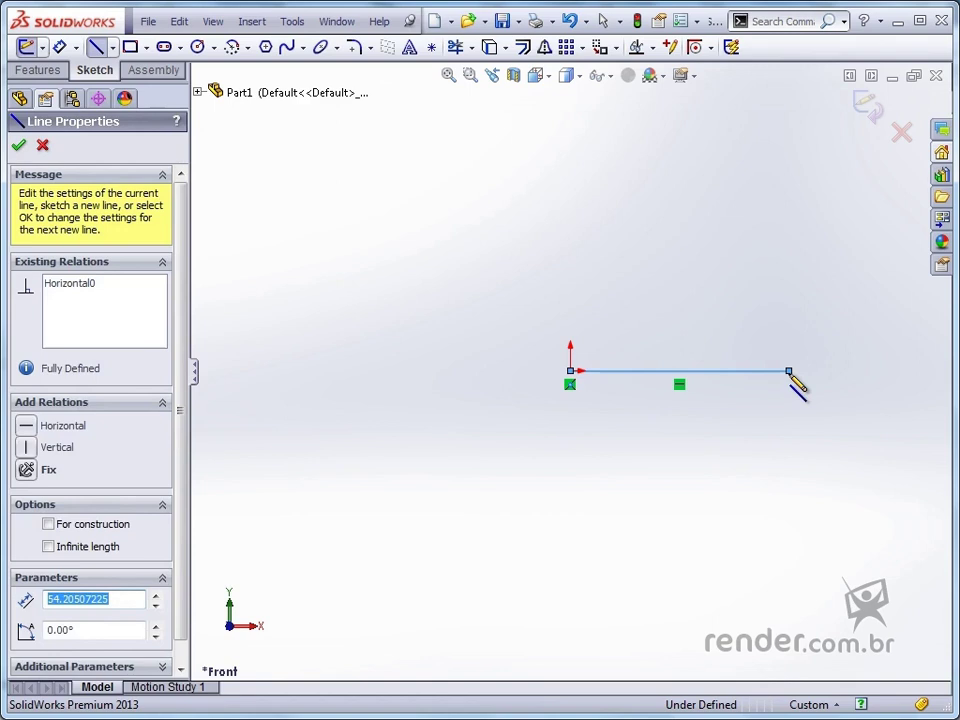
left_click(789, 371)
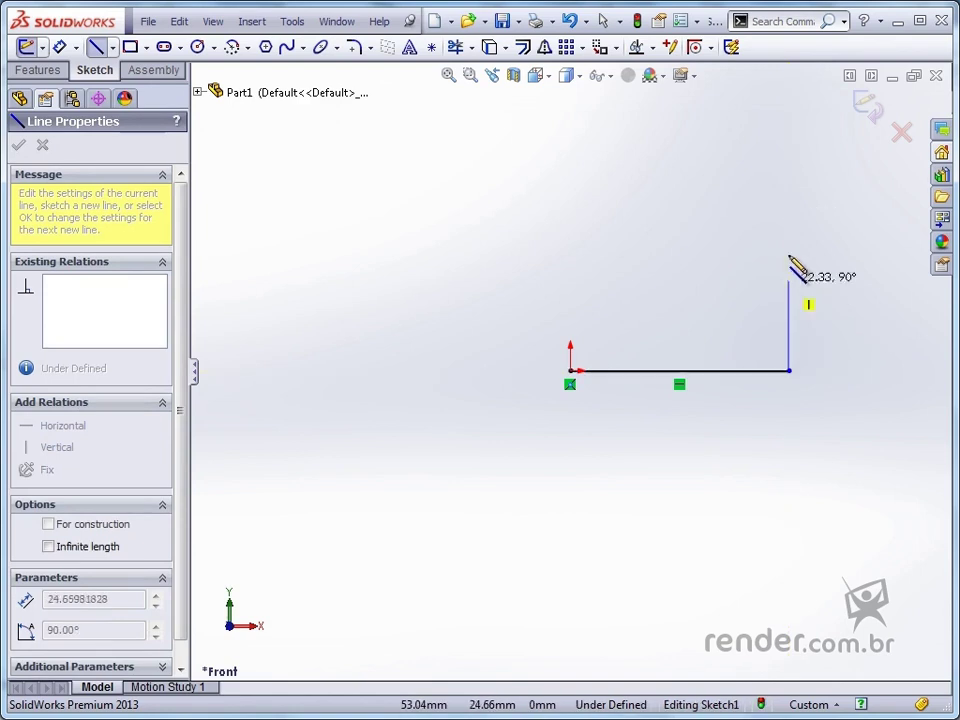
left_click(789, 205)
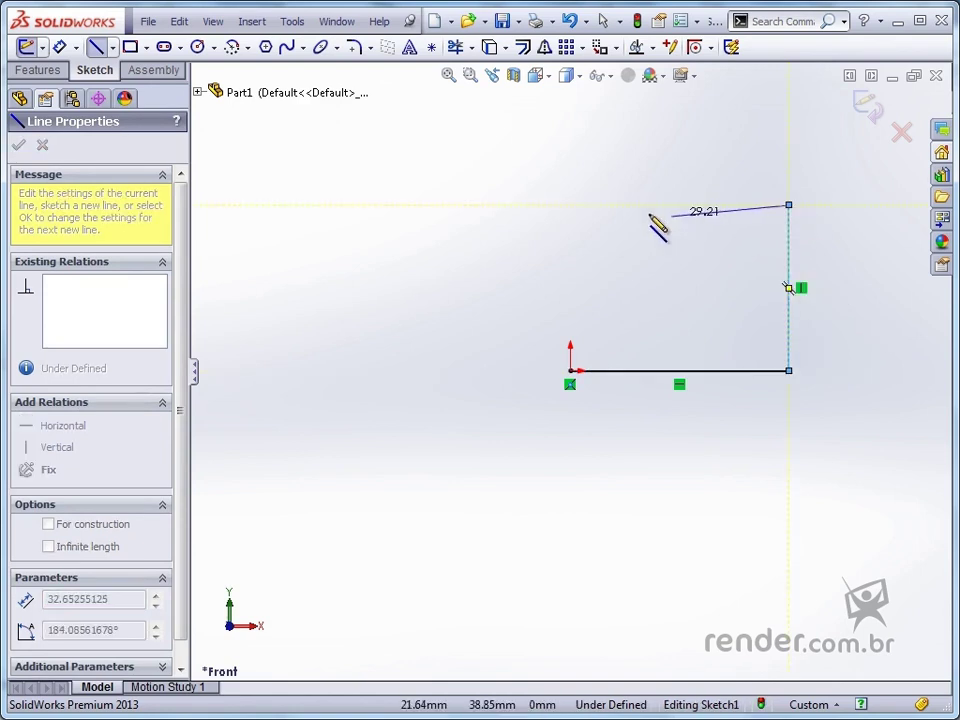
left_click(570, 205)
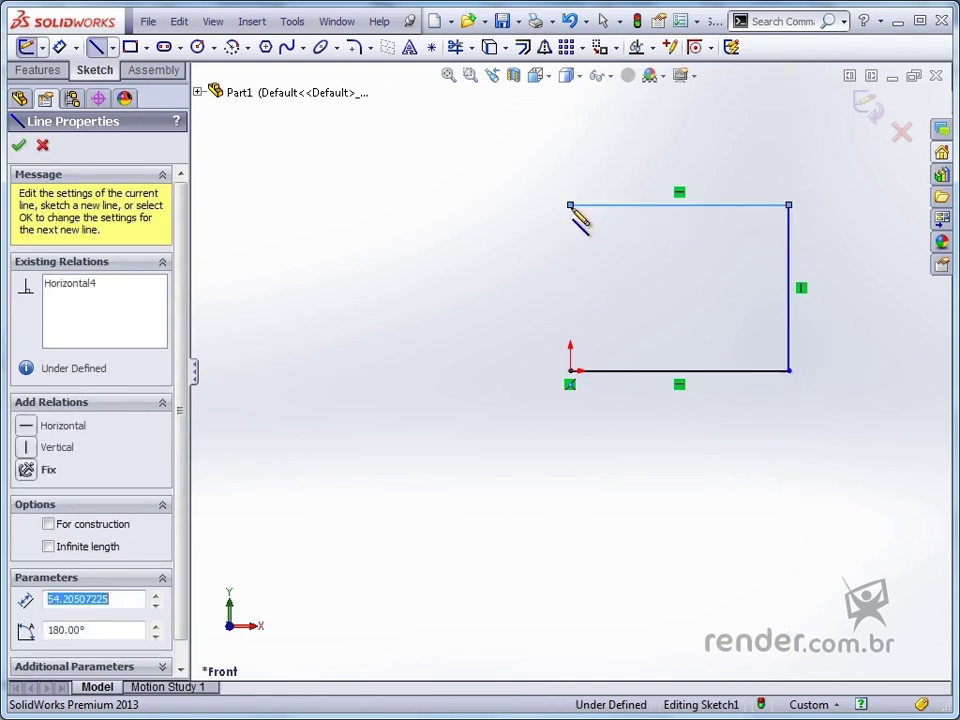
left_click(571, 374)
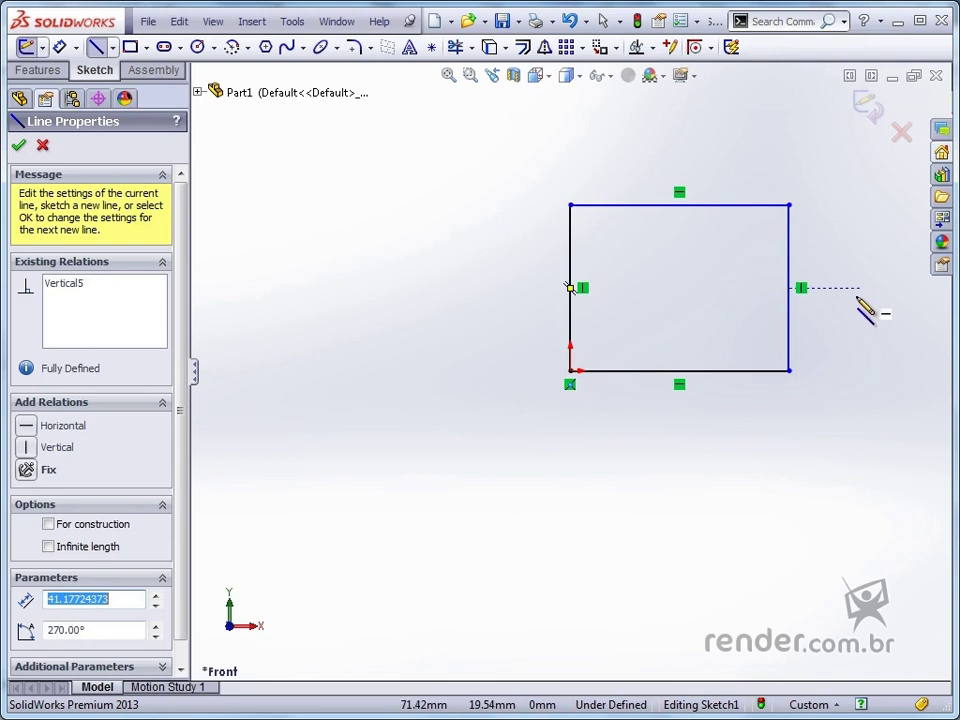
key("Escape")
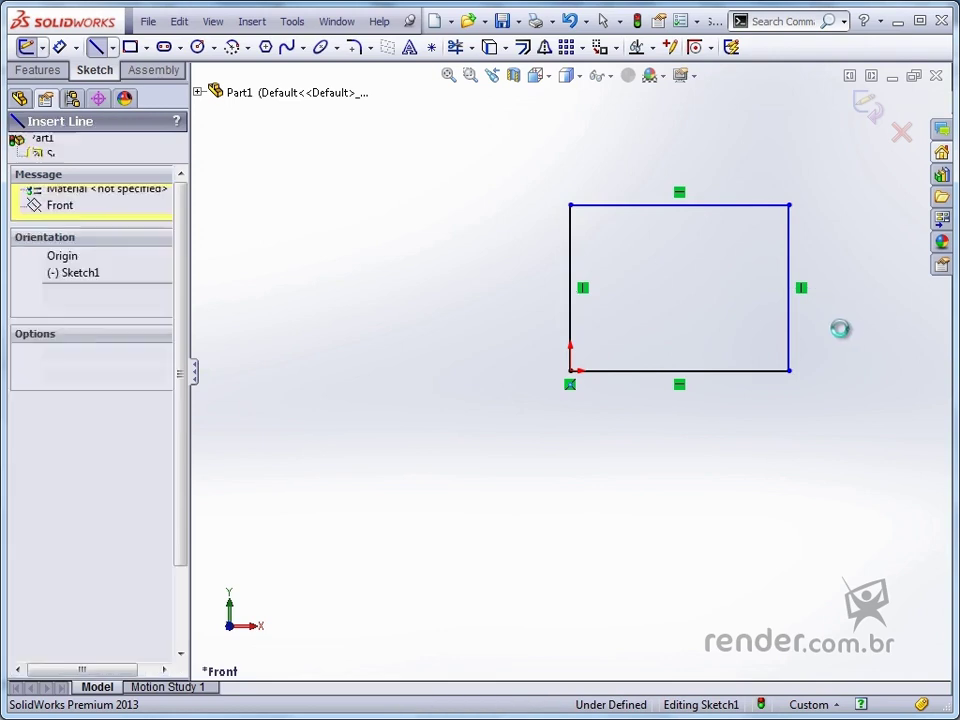
- Reshape the rectangle by moving its upper-right corner, making it about 68 mm wide and 35 mm high
left_click_drag(789, 206, 844, 232)
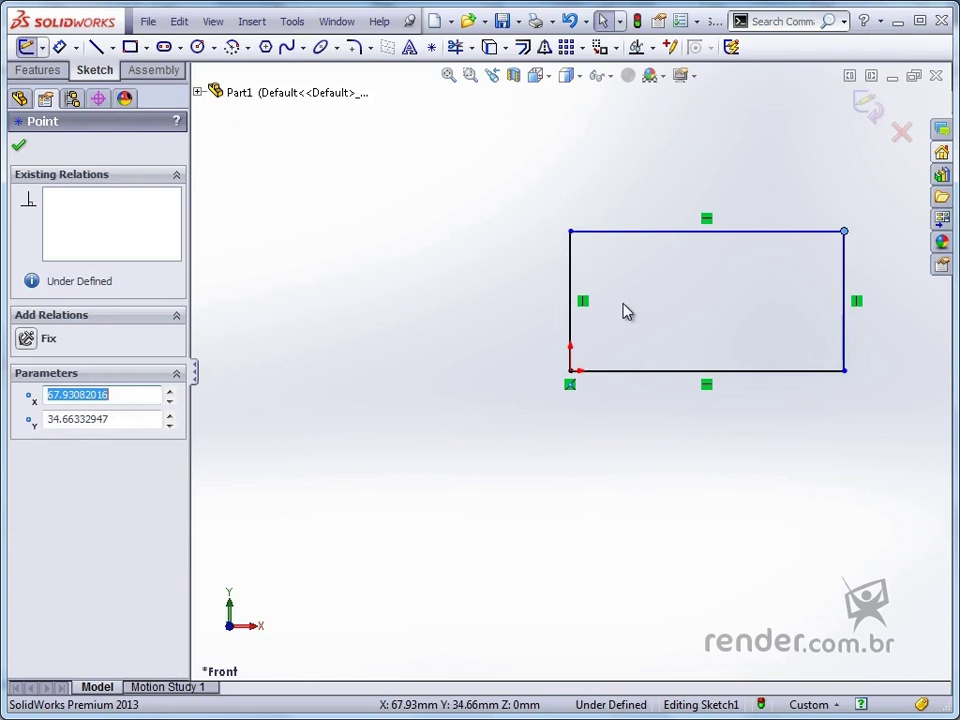
left_click(560, 328)
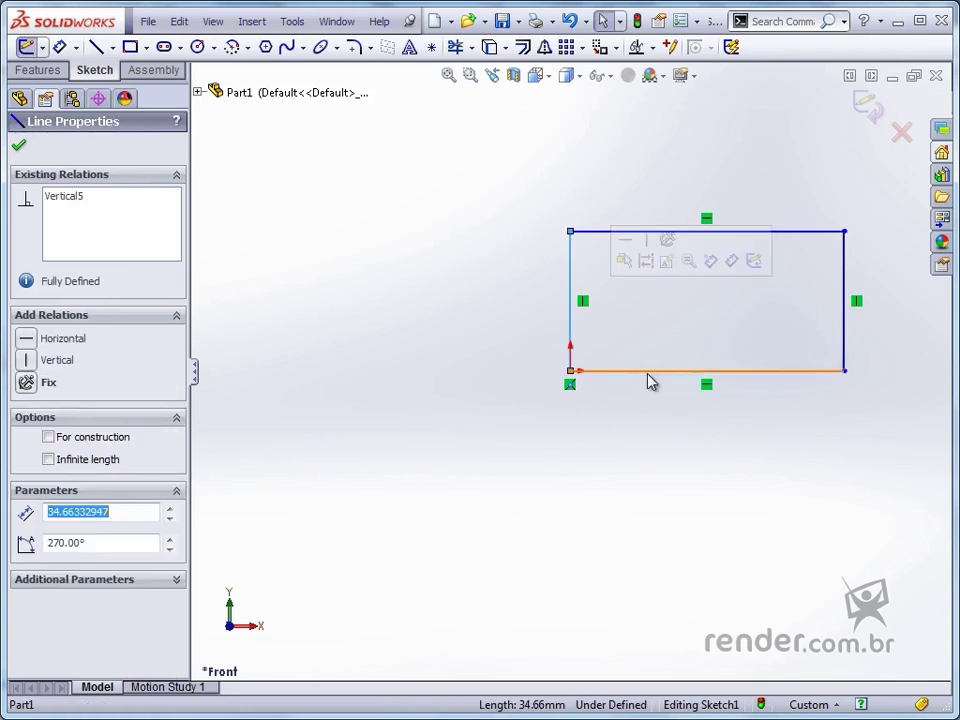
left_click(699, 340)
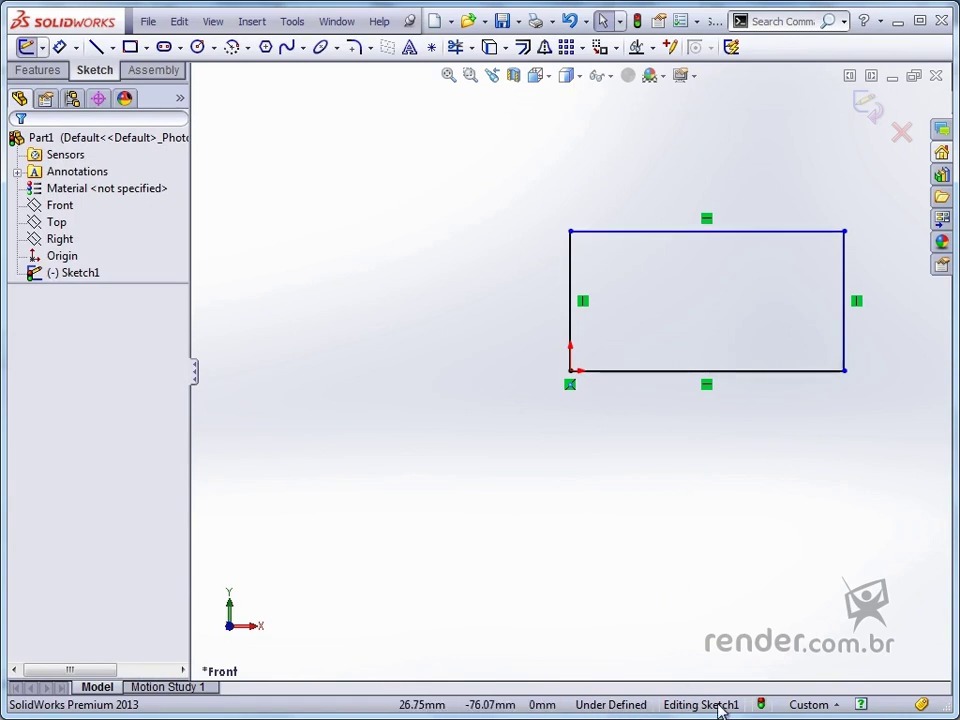
left_click(96, 279)
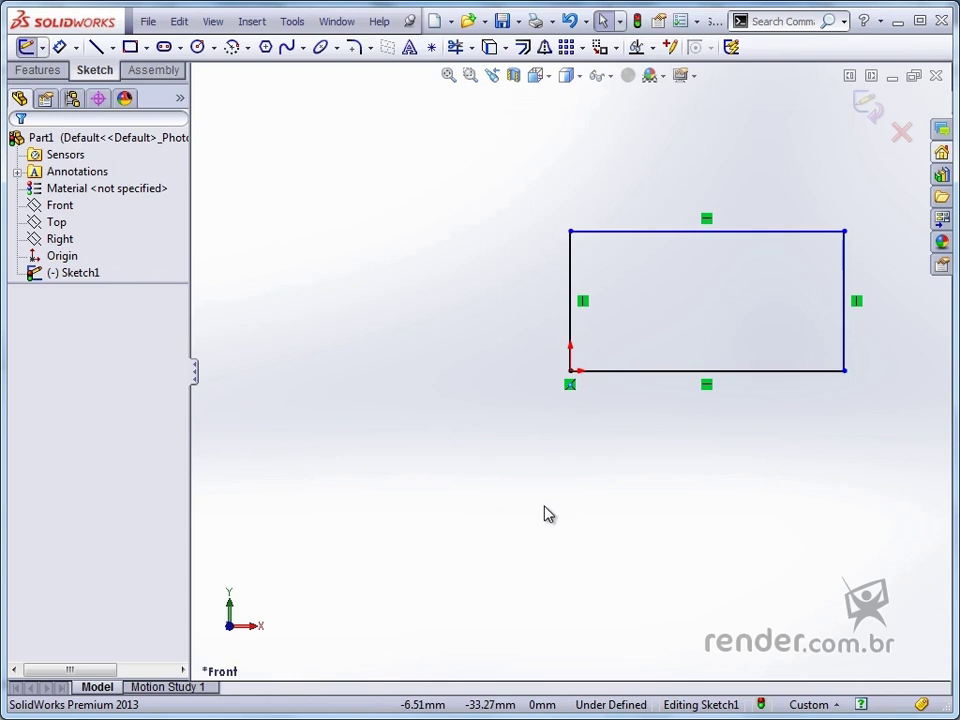
- Dimension the rectangle's bottom line with Smart Dimension, placing the dimension below it and setting the length to 100 mm
left_click(60, 49)
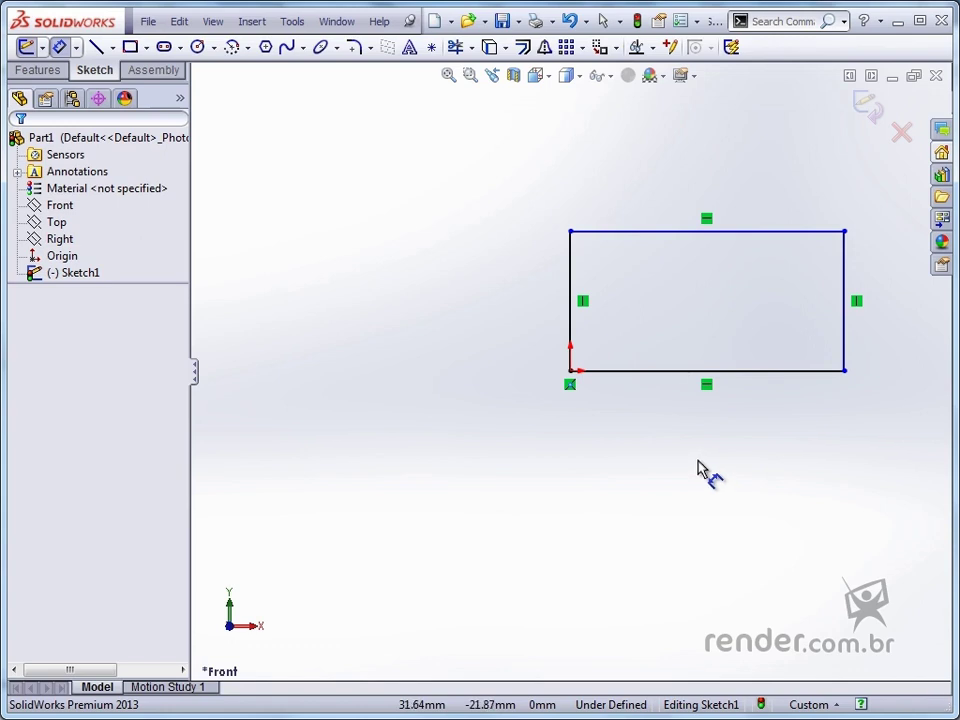
left_click(674, 373)
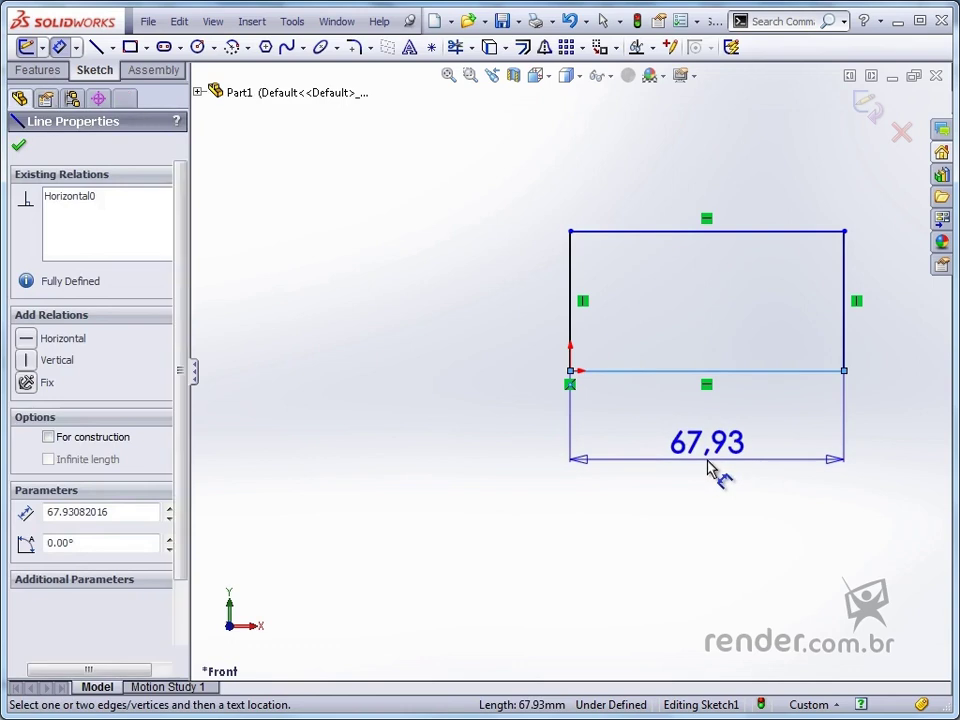
left_click(713, 474)
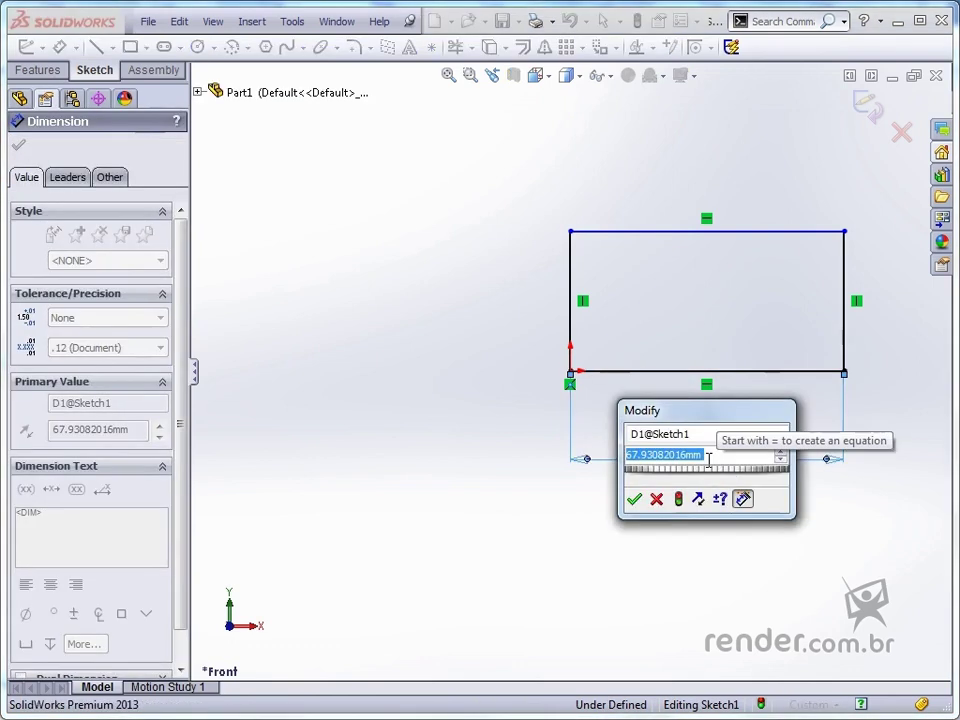
type("100")
key("Return")
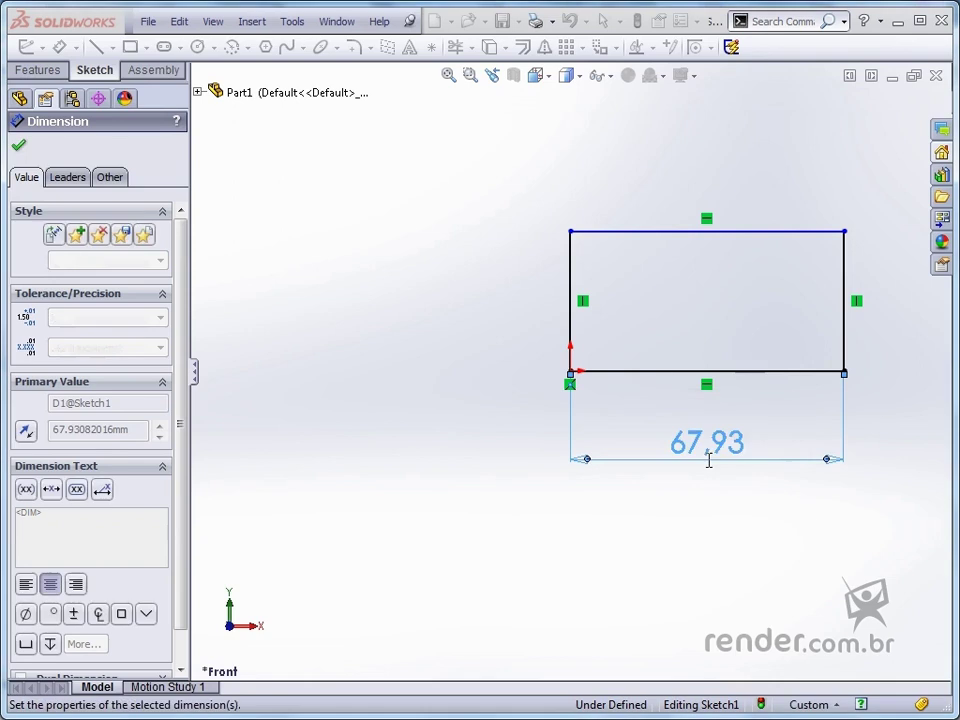
- Dimension the rectangle's left vertical line, placing the dimension outside the rectangle and setting the length to 50 mm
scroll(582, 432, "up", 4)
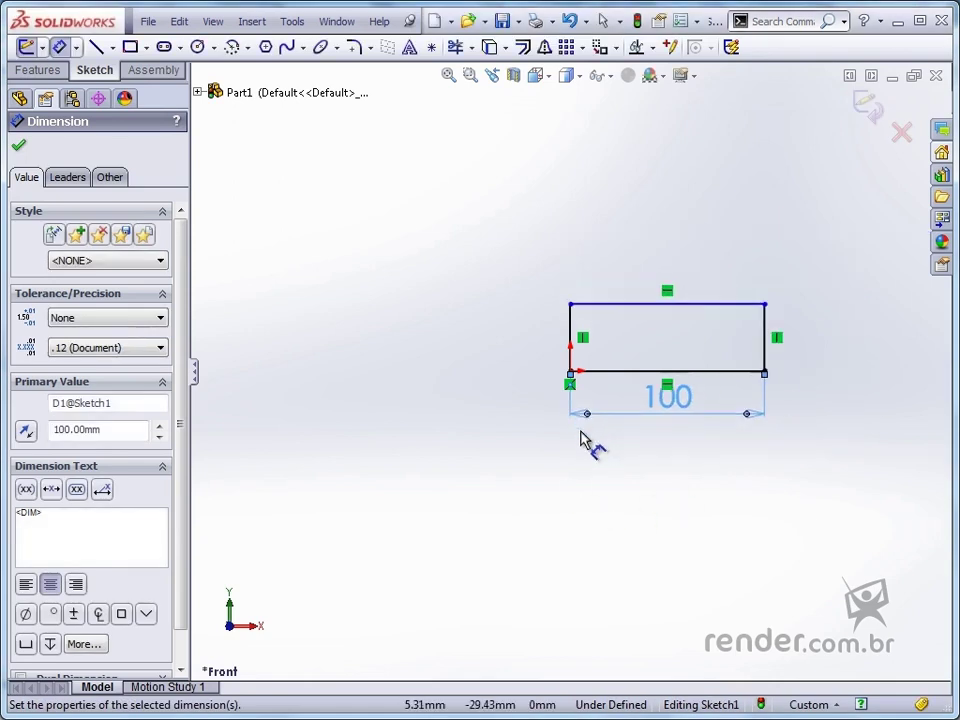
scroll(740, 382, "down", 2)
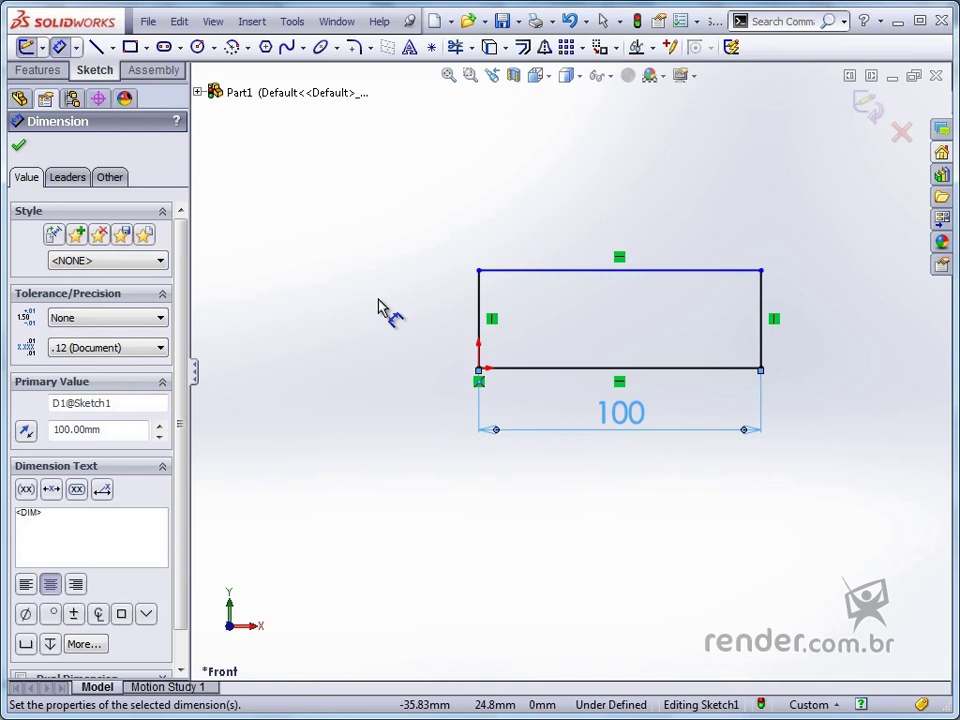
left_click(479, 311)
left_click(432, 318)
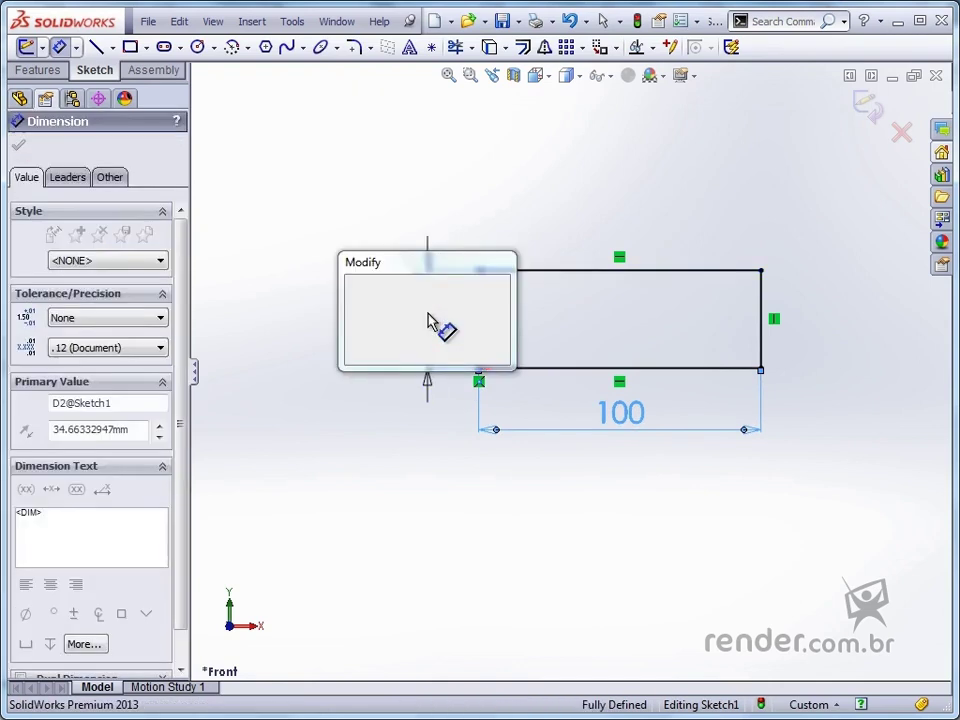
key("Return")
type("50")
key("Return")
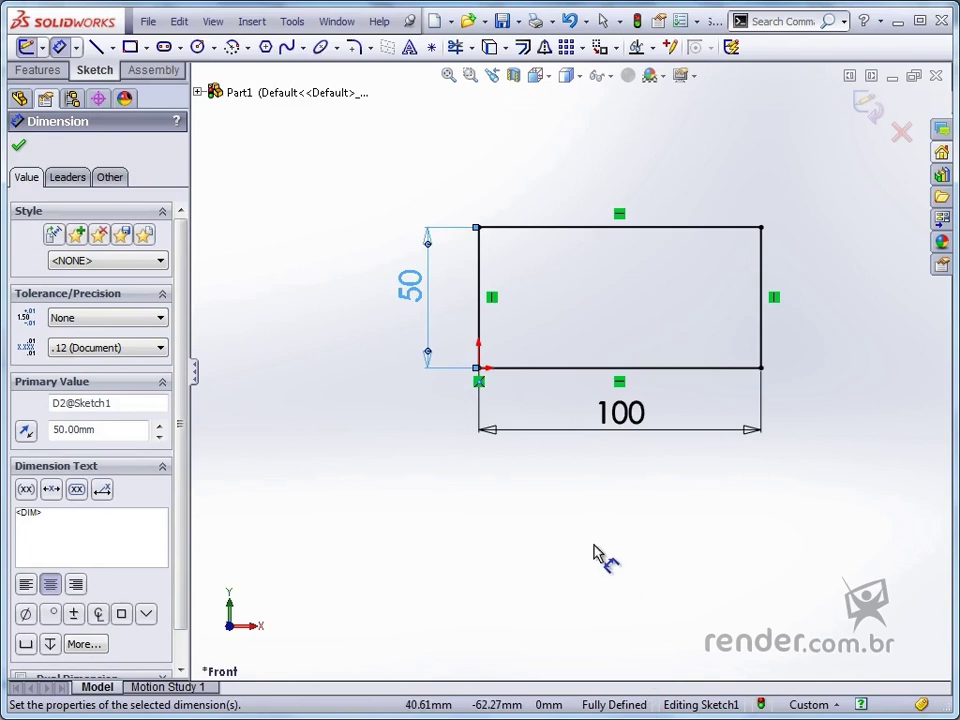
- Exit the rectangle sketch, clear its selection and show the part in isometric view
left_click(866, 104)
left_click(866, 104)
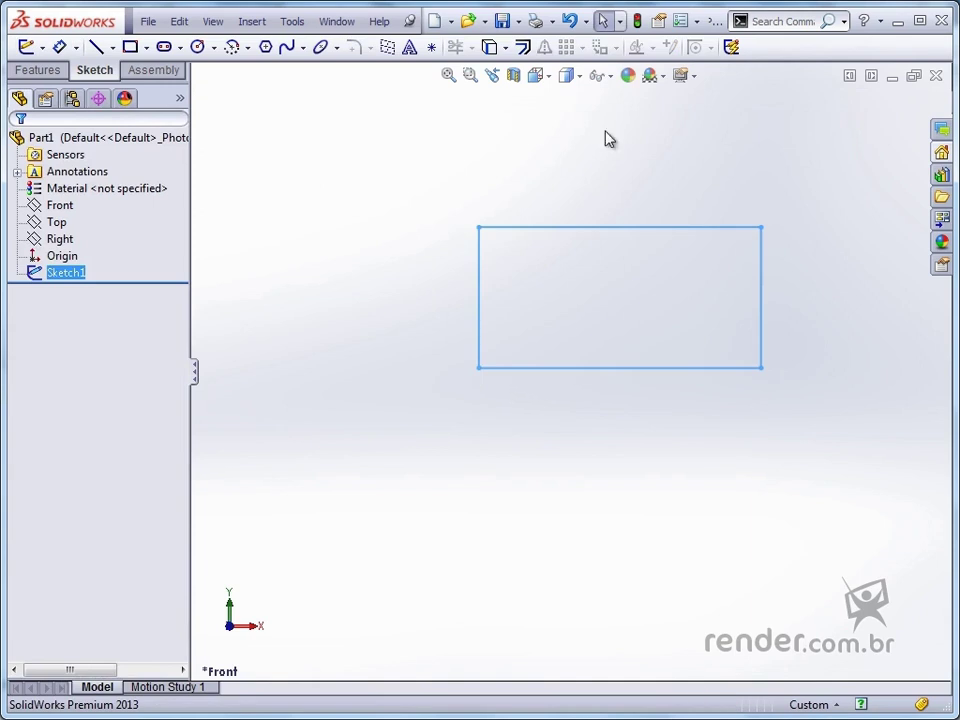
left_click(337, 317)
key("ctrl+7")
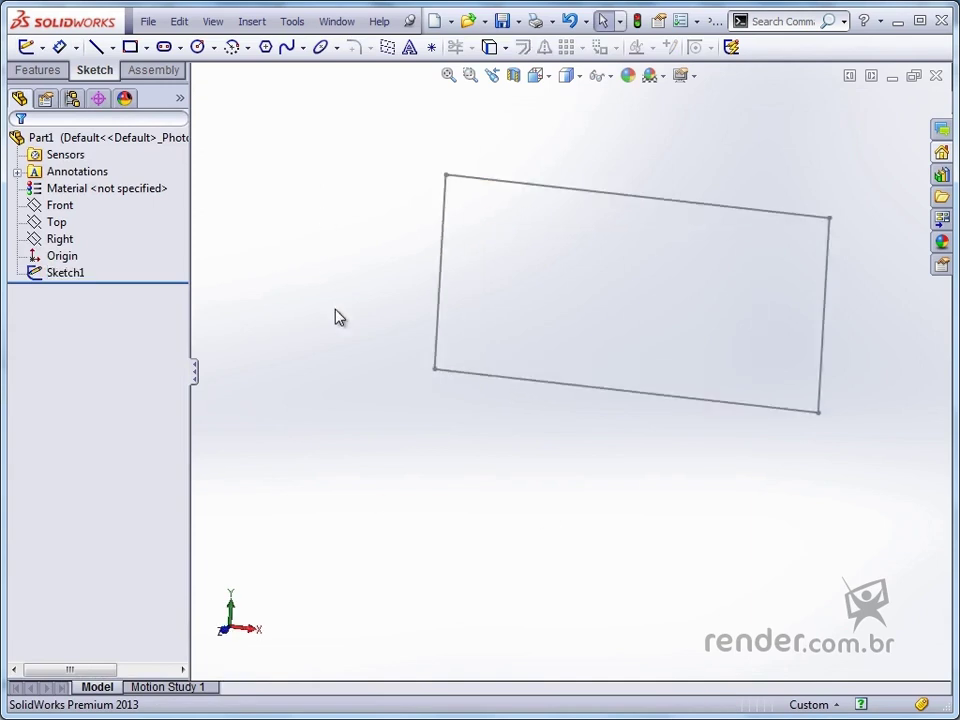